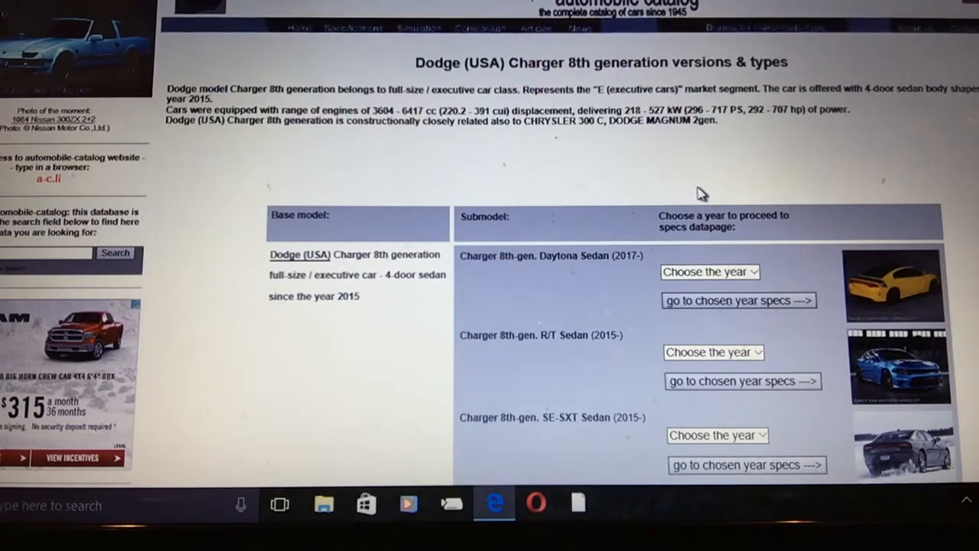
scroll(722, 179, down, 2)
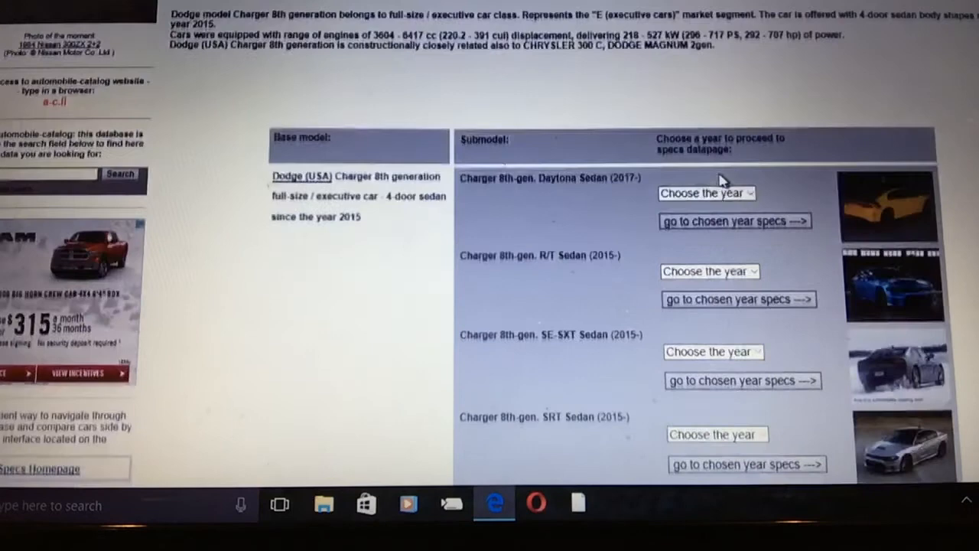
scroll(722, 186, down, 2)
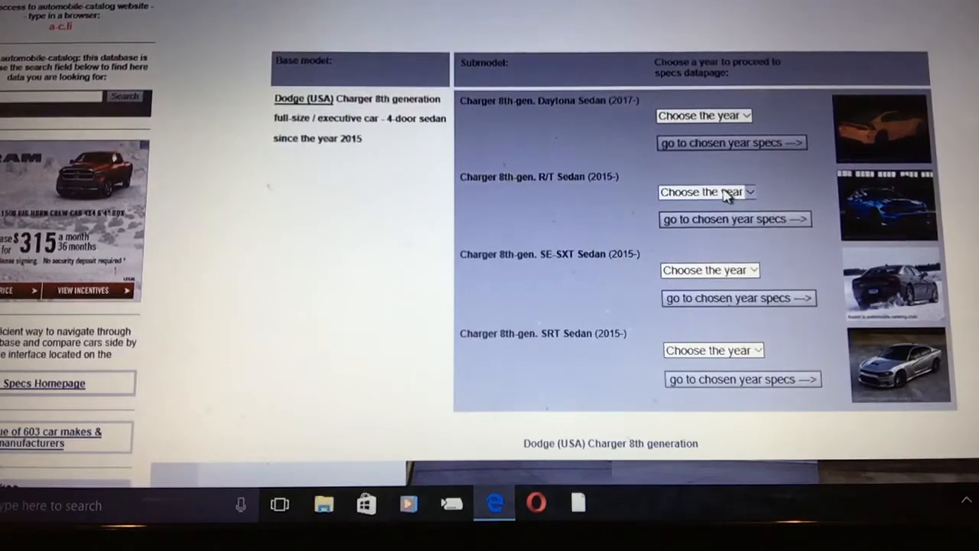
Choose 2016 for the R/T Sedan and go to that year's specs.
click(726, 196)
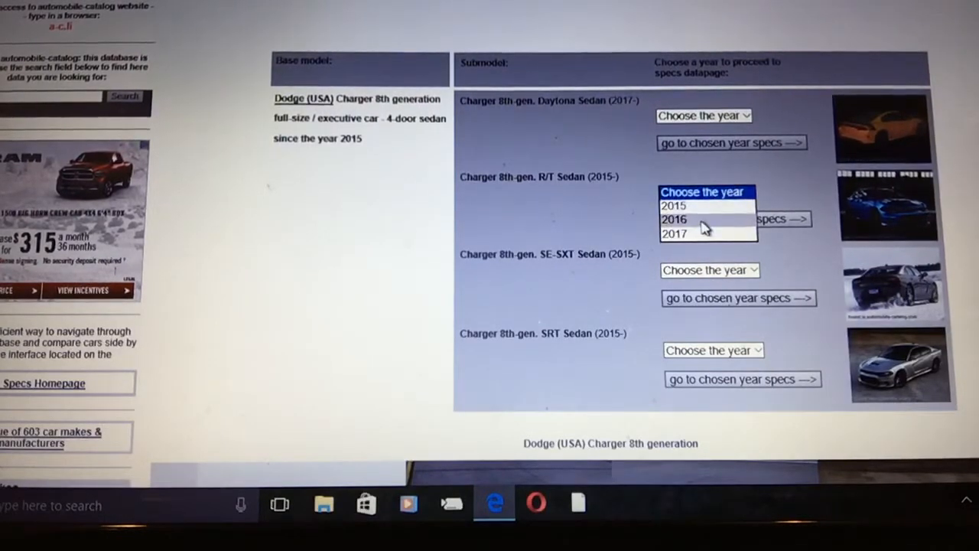
click(704, 219)
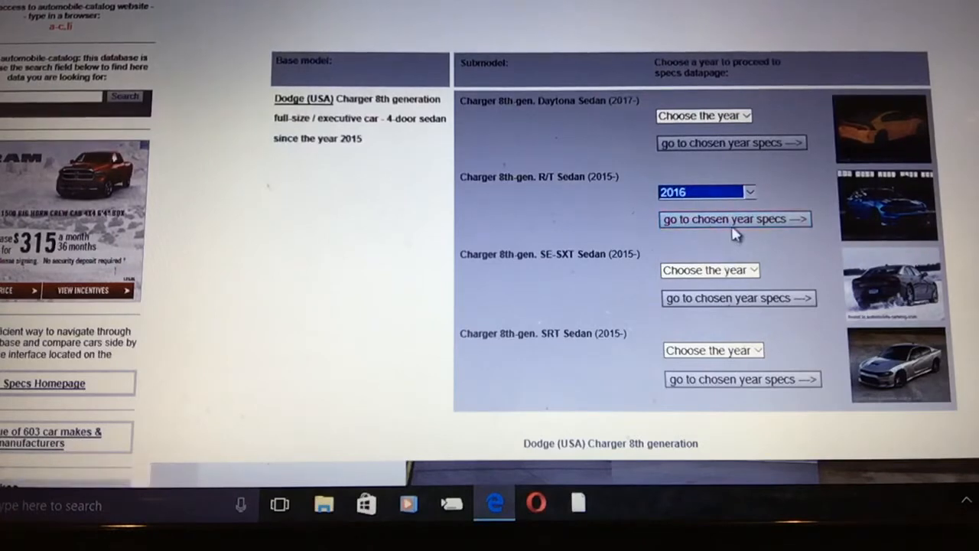
click(733, 229)
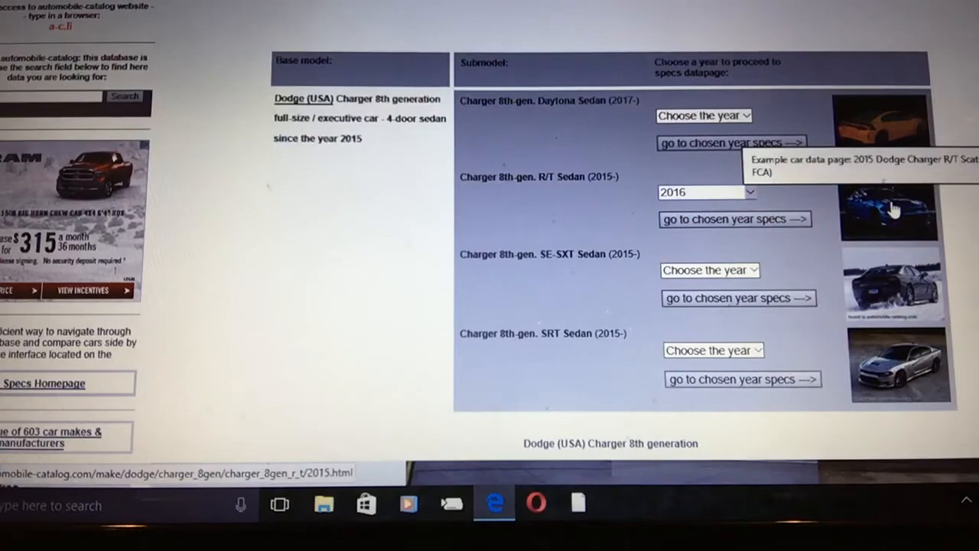
scroll(673, 281, down, 2)
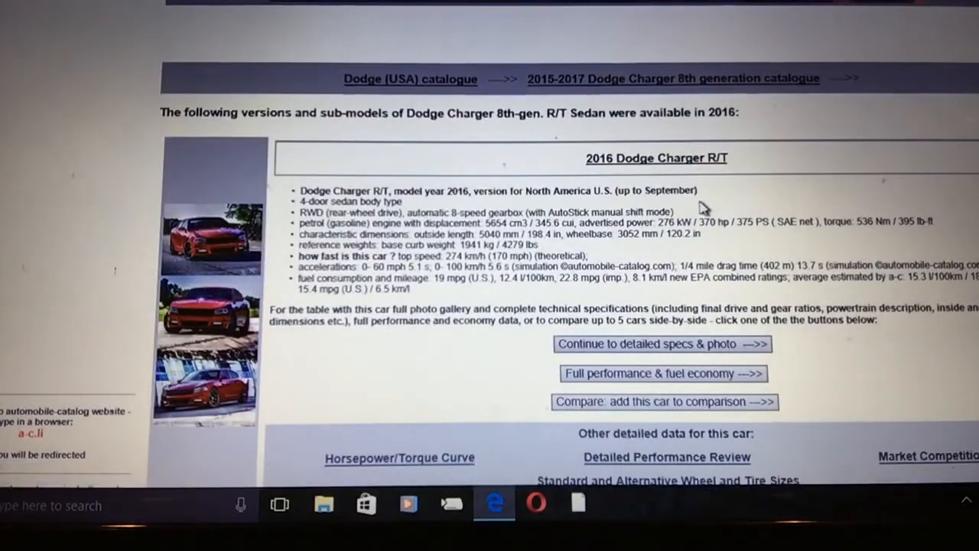
scroll(704, 208, down, 1)
scroll(705, 210, down, 2)
scroll(704, 208, down, 1)
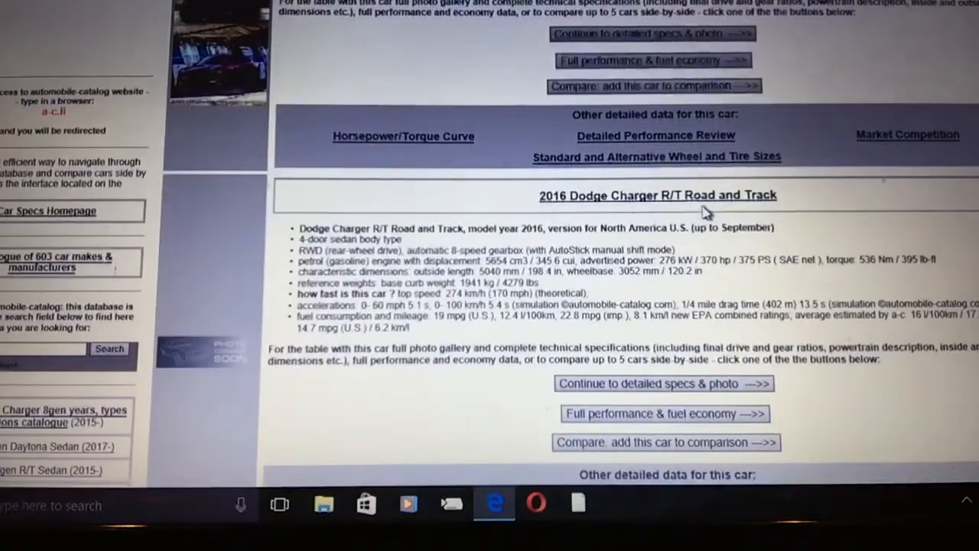
scroll(704, 208, down, 1)
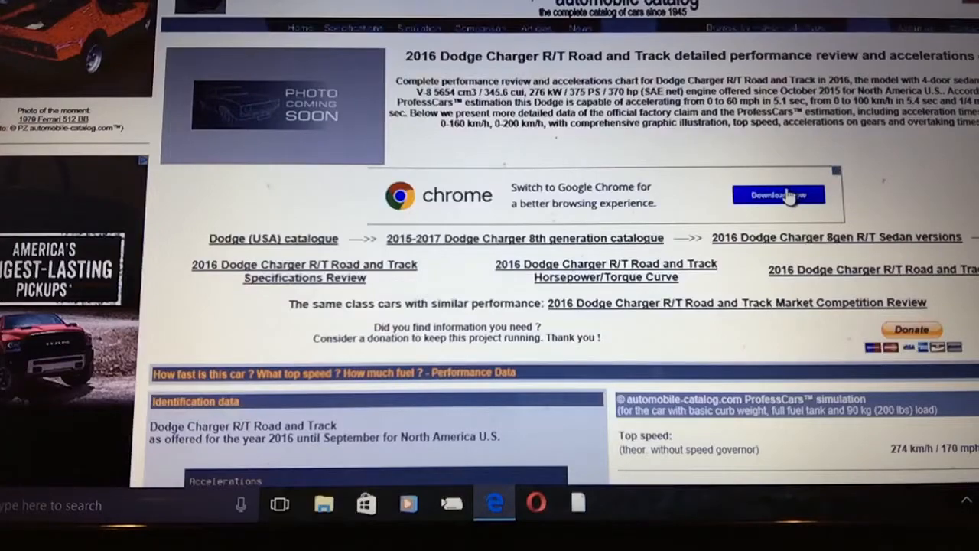
scroll(757, 208, down, 2)
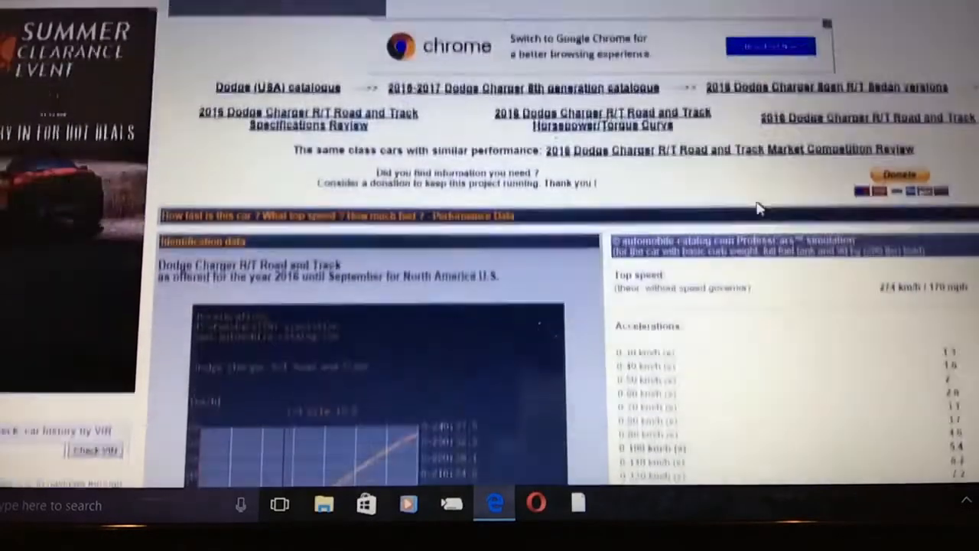
scroll(757, 208, down, 1)
scroll(757, 208, down, 1)
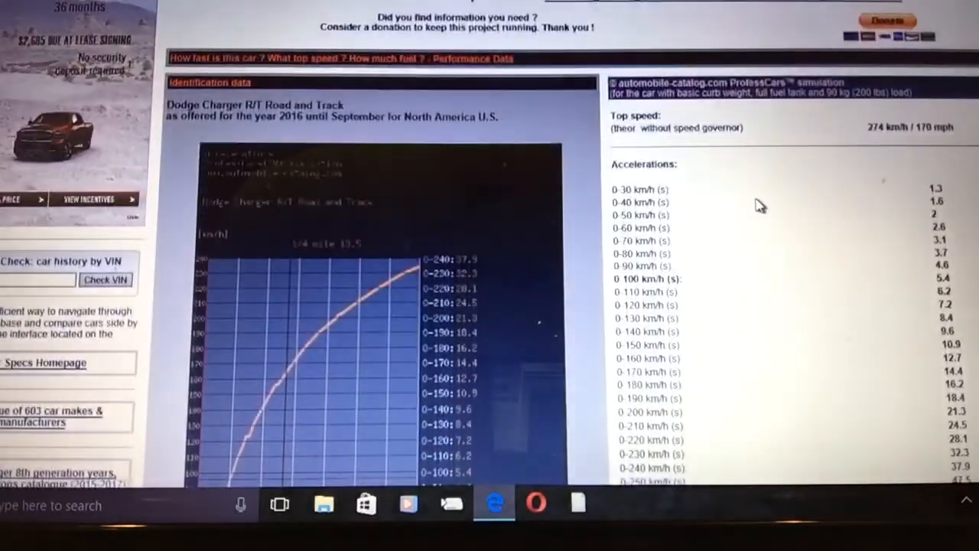
scroll(758, 205, down, 1)
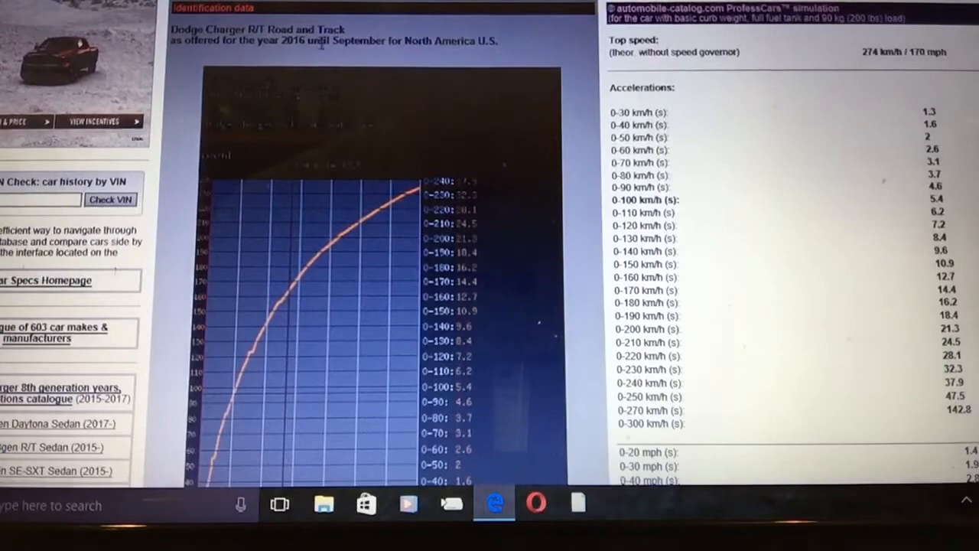
scroll(403, 135, down, 1)
scroll(402, 135, down, 1)
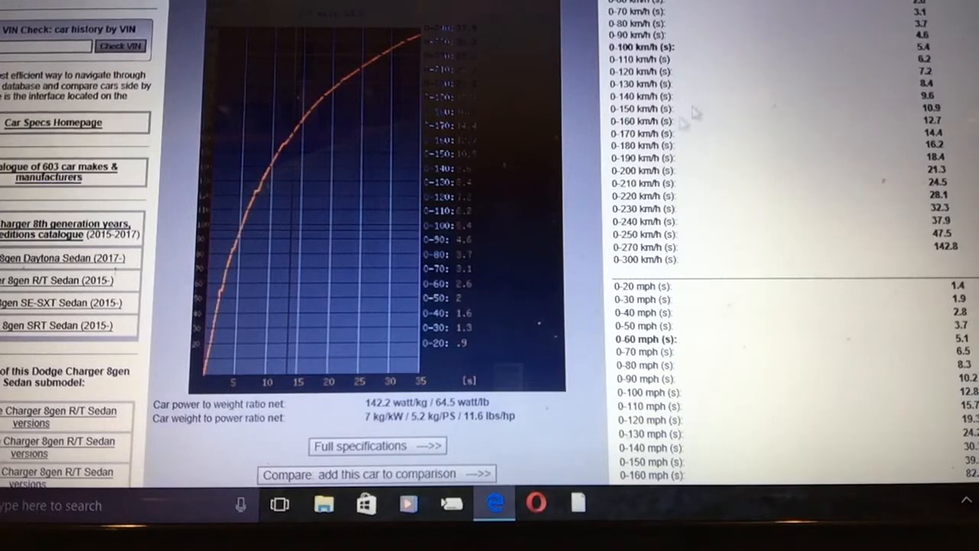
scroll(719, 84, up, 2)
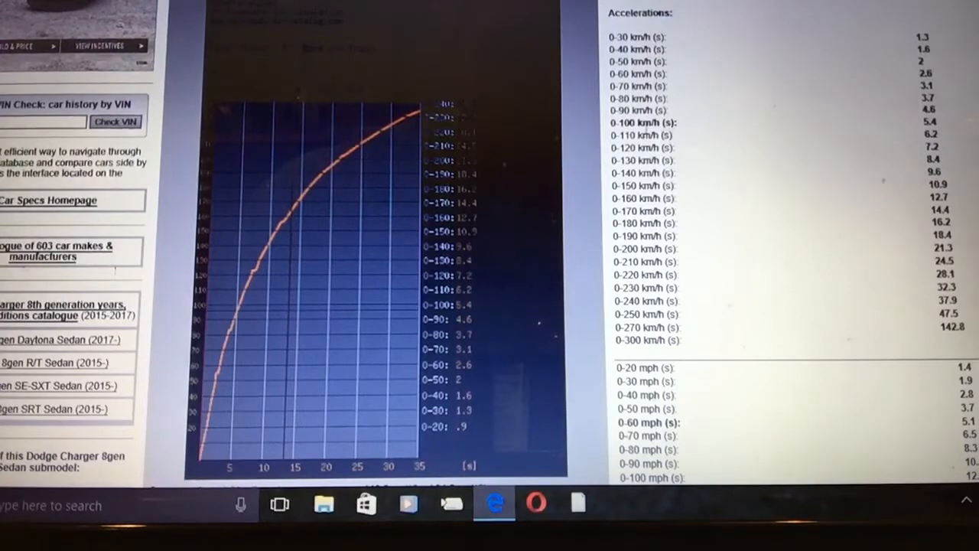
scroll(863, 124, down, 3)
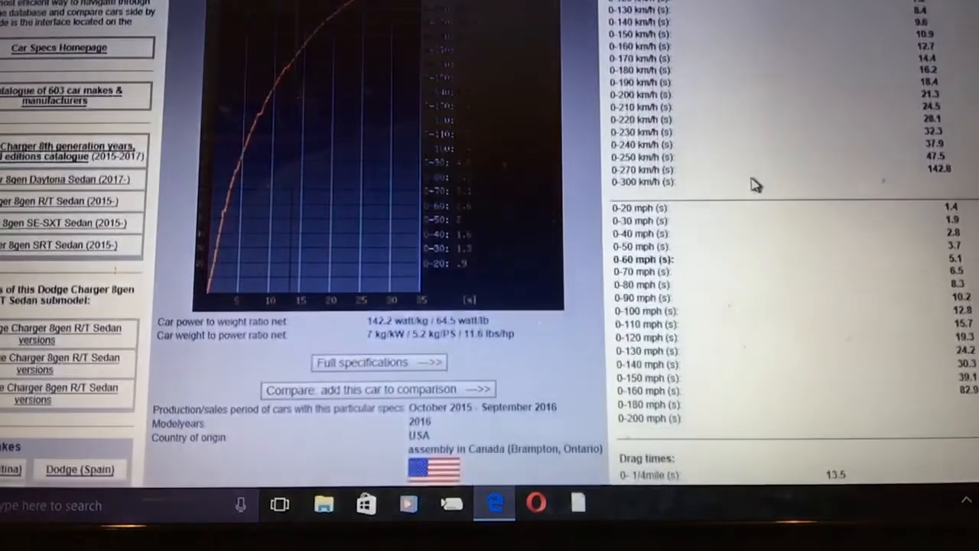
scroll(753, 183, down, 2)
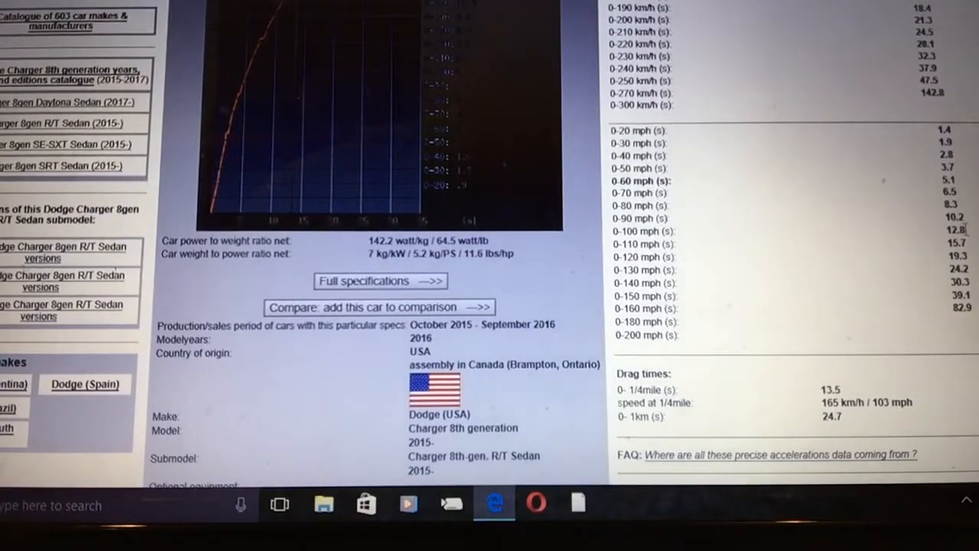
scroll(965, 227, down, 1)
scroll(956, 233, down, 3)
scroll(941, 241, down, 1)
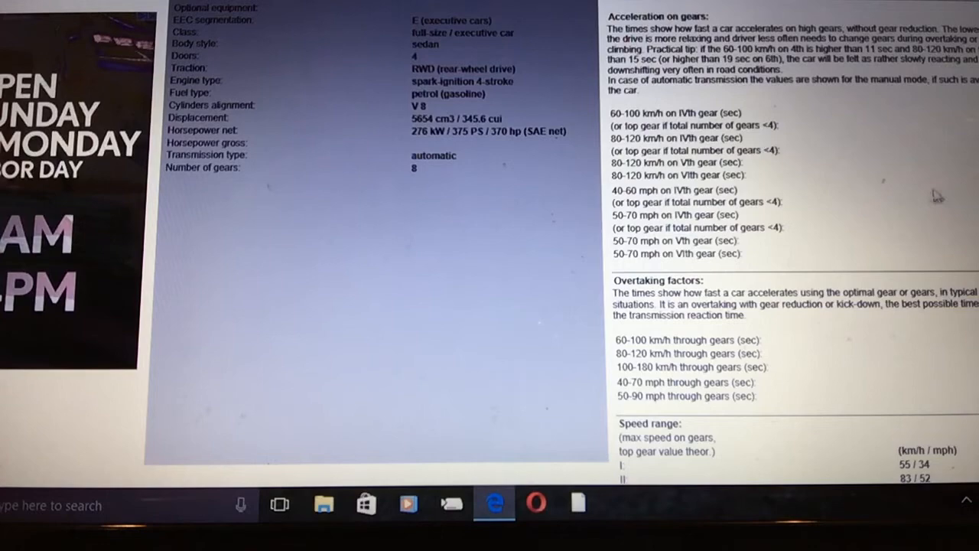
scroll(685, 206, down, 2)
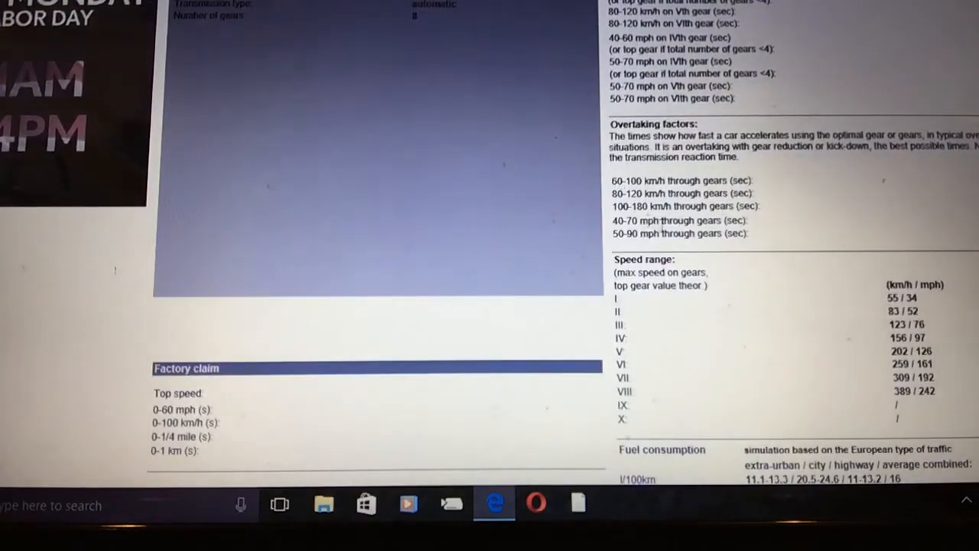
scroll(662, 226, down, 1)
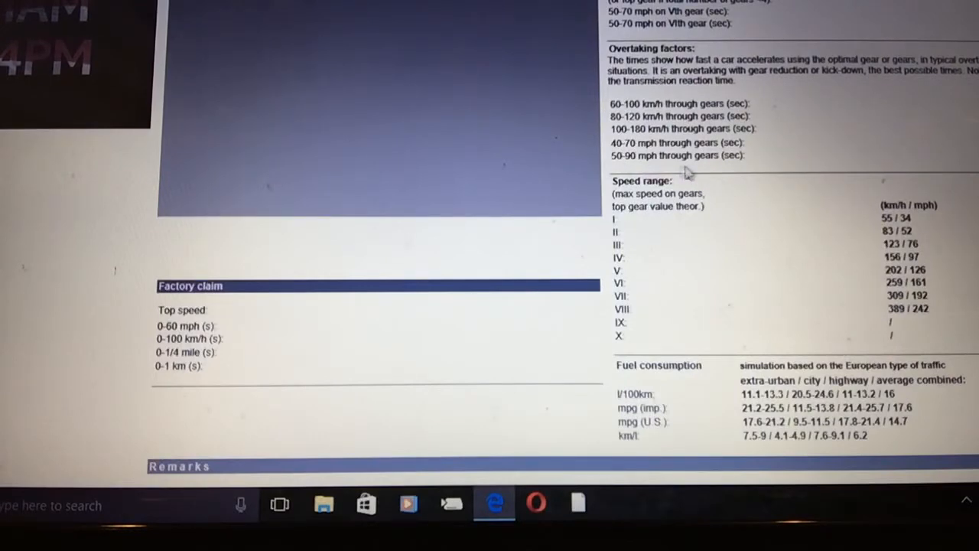
scroll(686, 173, down, 1)
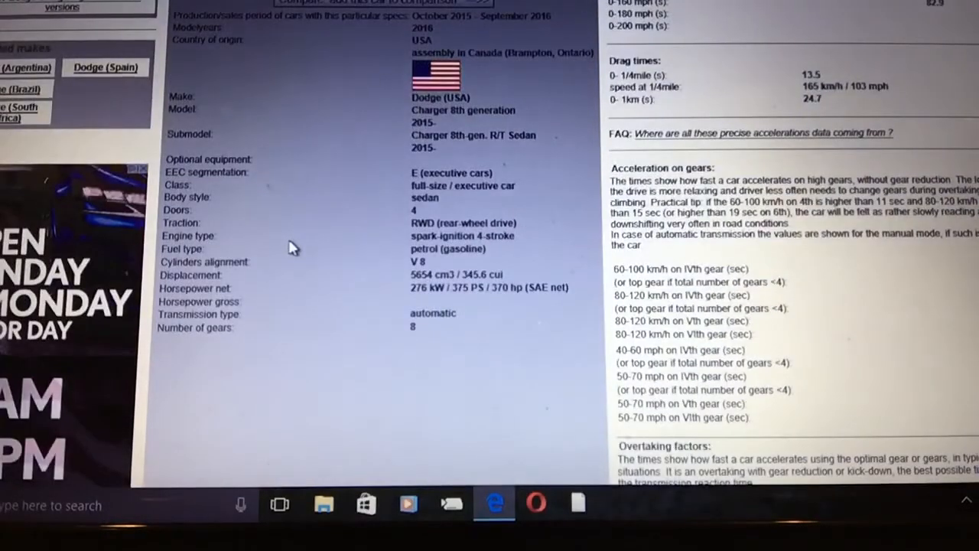
scroll(290, 247, up, 2)
scroll(291, 247, up, 1)
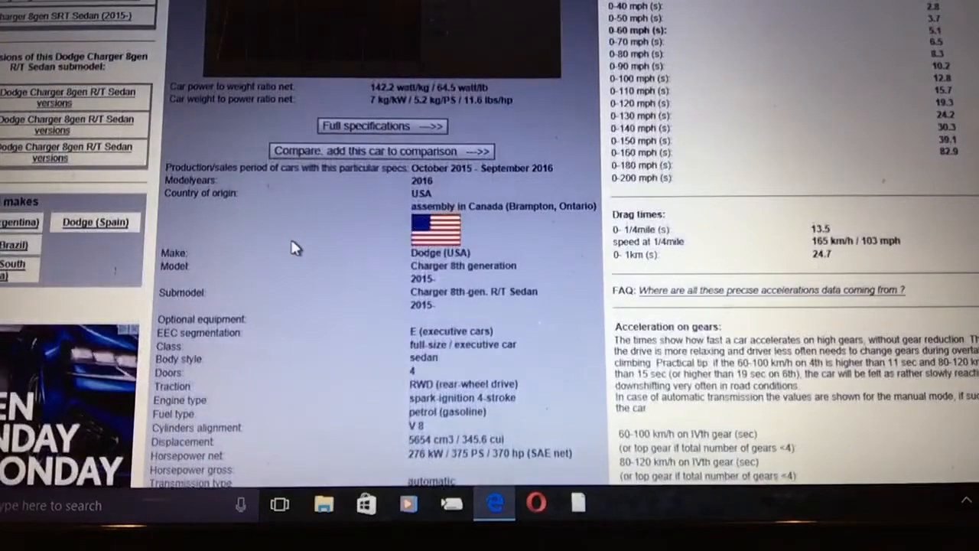
scroll(296, 247, down, 1)
scroll(296, 247, down, 2)
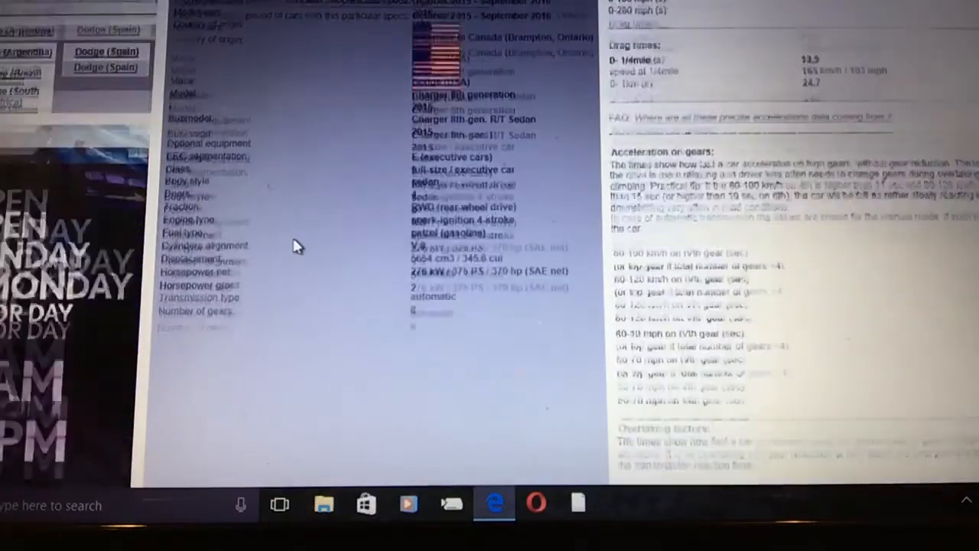
scroll(298, 246, down, 2)
scroll(298, 246, down, 1)
scroll(298, 247, down, 1)
scroll(298, 248, down, 1)
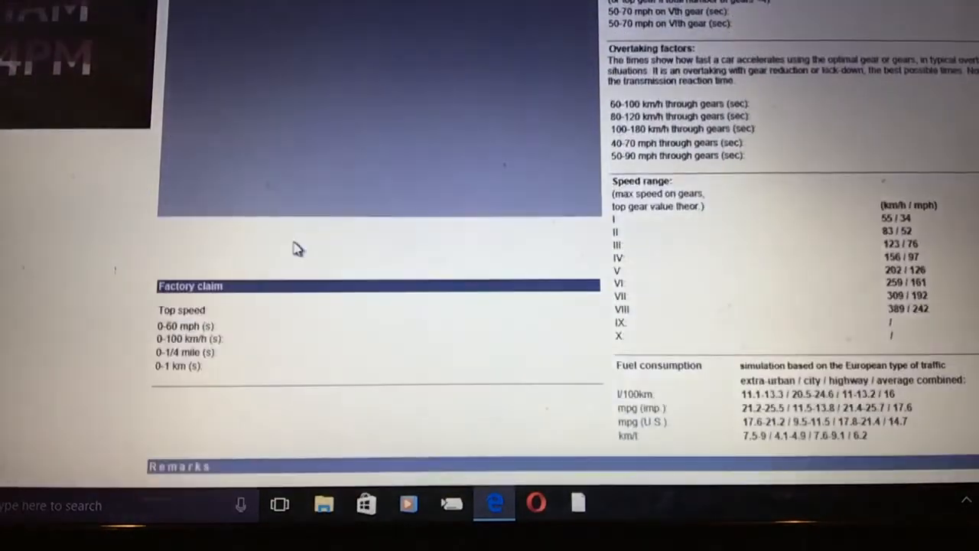
scroll(300, 251, down, 2)
scroll(298, 247, down, 1)
scroll(328, 189, down, 1)
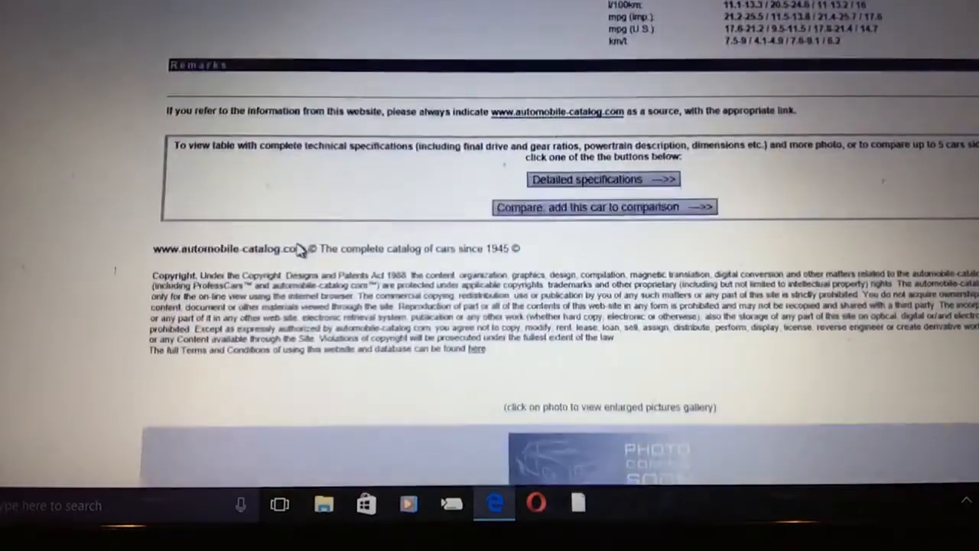
scroll(419, 237, down, 1)
mouse_move(603, 179)
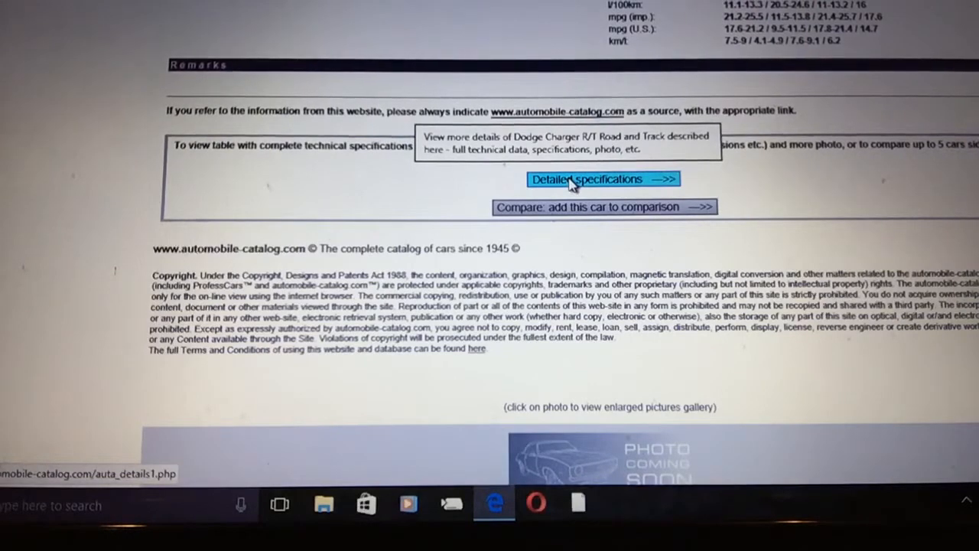
Load the Detailed specifications page for the Charger R/T Road and Track.
click(572, 184)
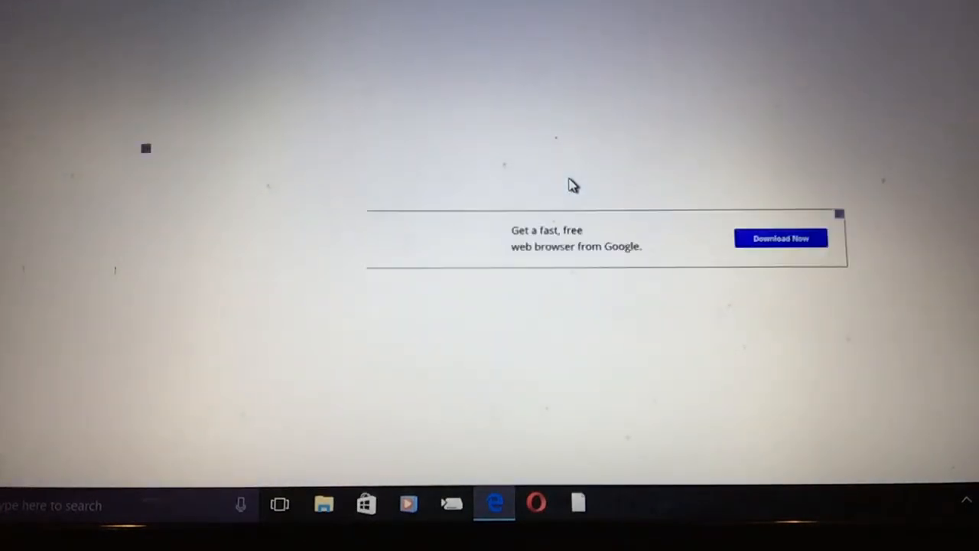
scroll(395, 151, down, 2)
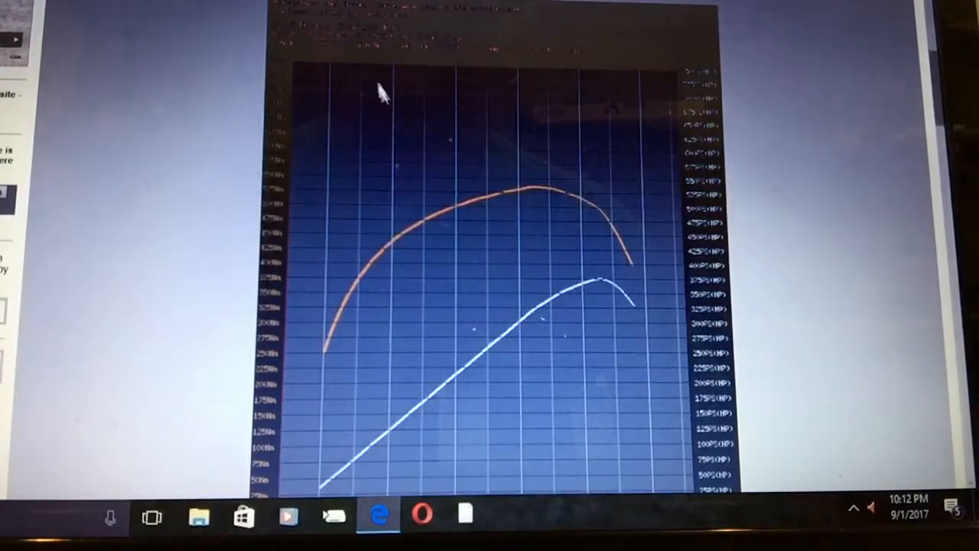
scroll(516, 245, down, 2)
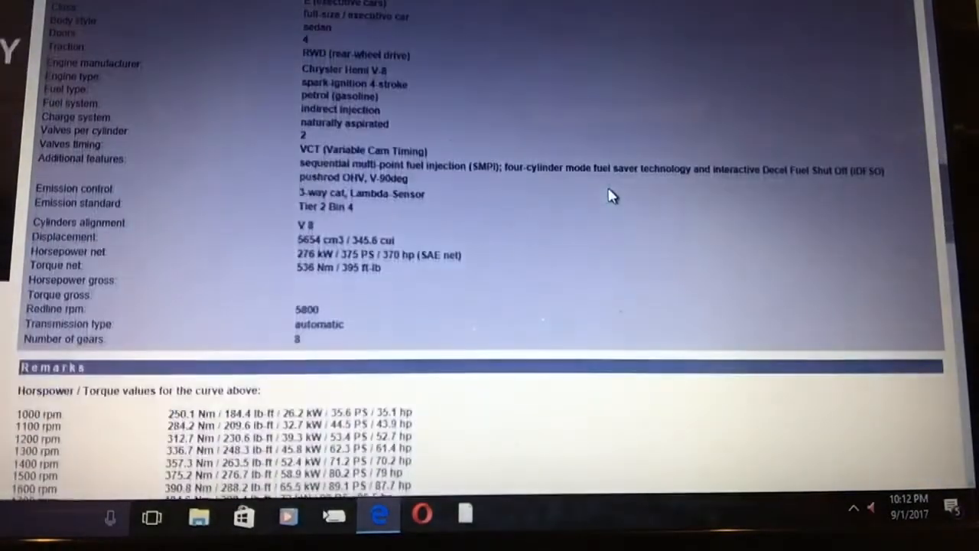
scroll(615, 195, down, 2)
scroll(612, 196, down, 1)
scroll(611, 195, down, 1)
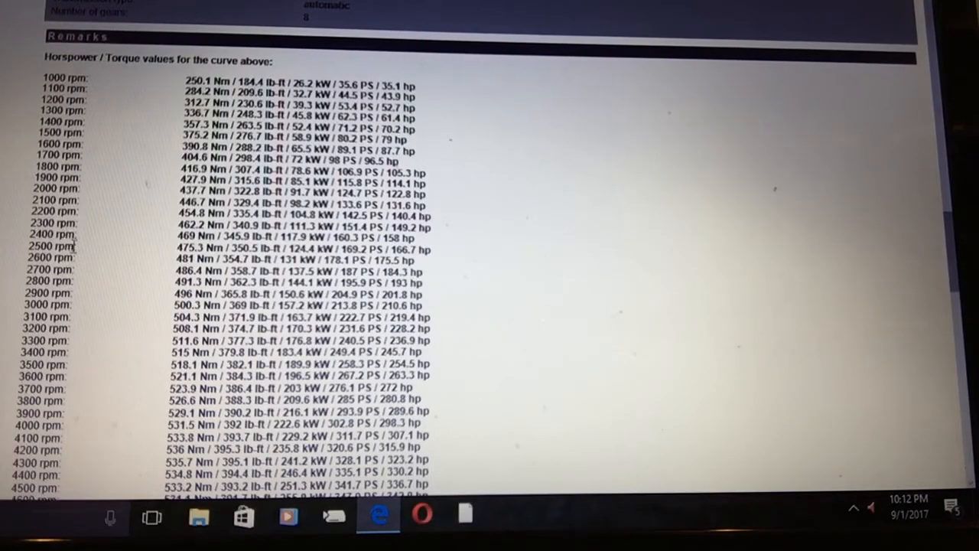
scroll(84, 256, down, 1)
scroll(83, 256, down, 1)
scroll(85, 257, down, 1)
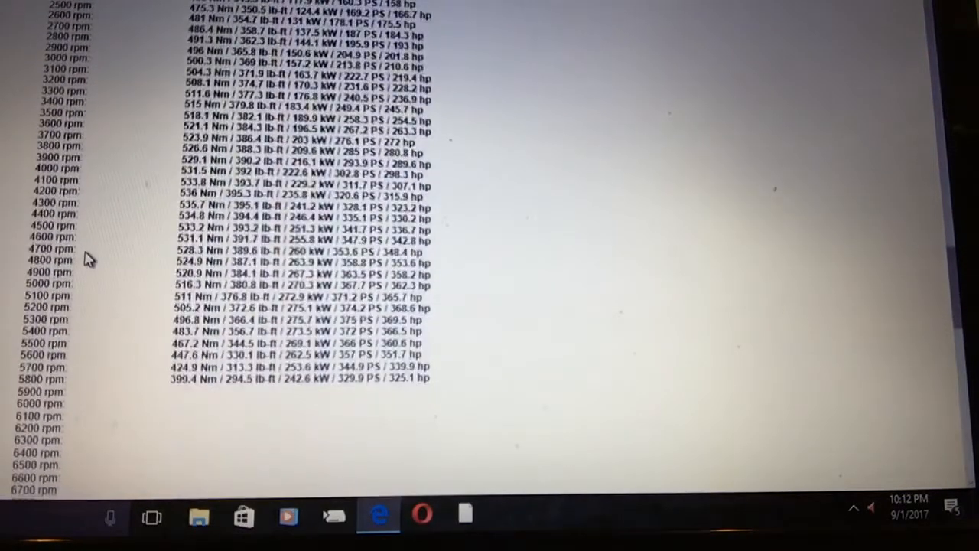
scroll(86, 259, down, 1)
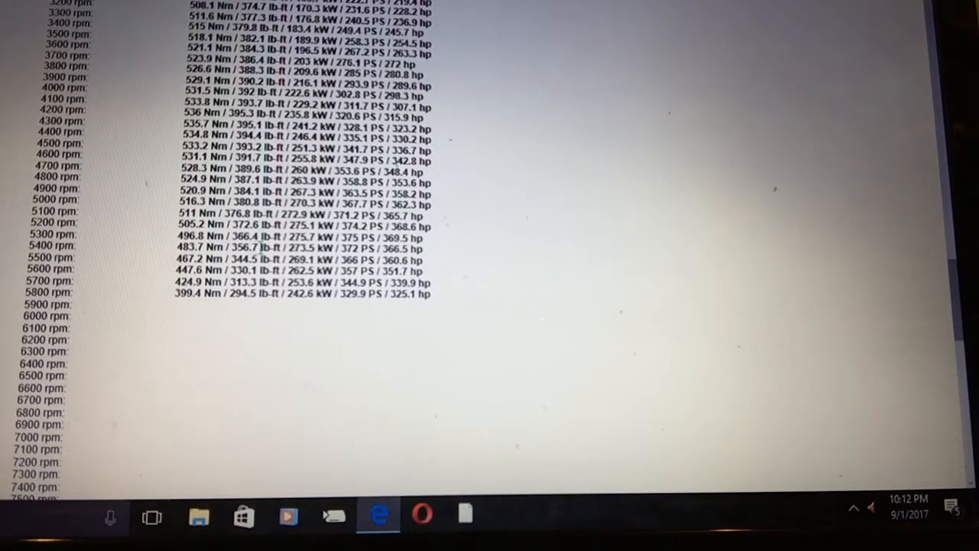
scroll(254, 245, up, 5)
scroll(262, 251, up, 3)
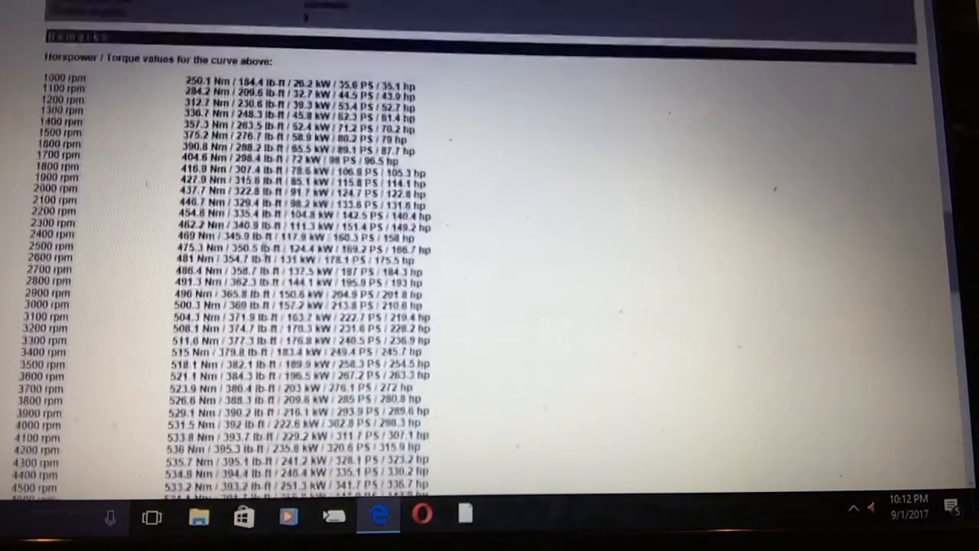